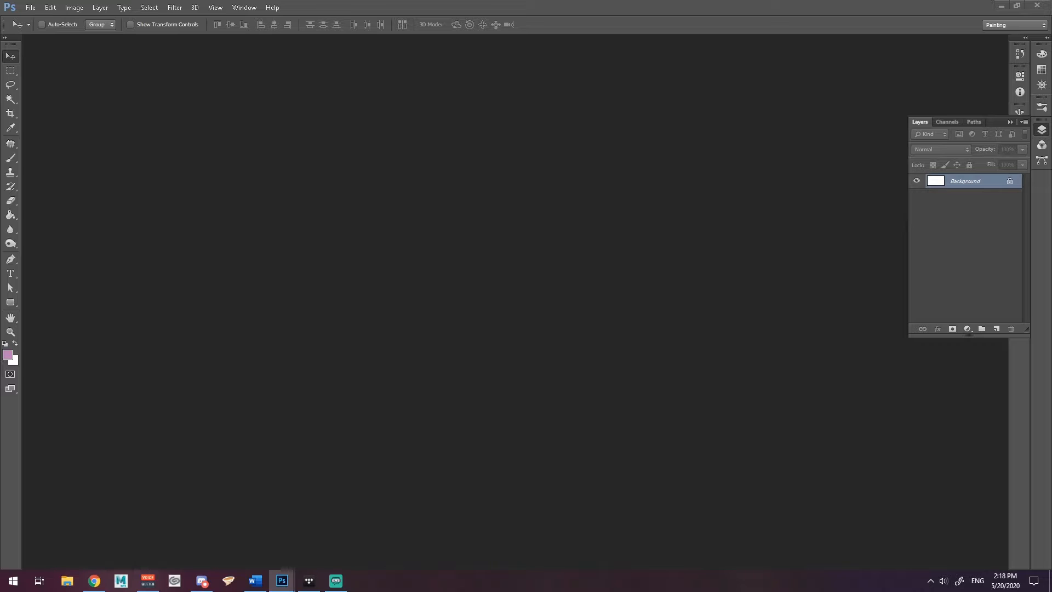
Dock the document, unlock the Background as Layer 0, and fill the canvas pink with the Paint Bucket
left_click_drag(1051, 168, 114, 42)
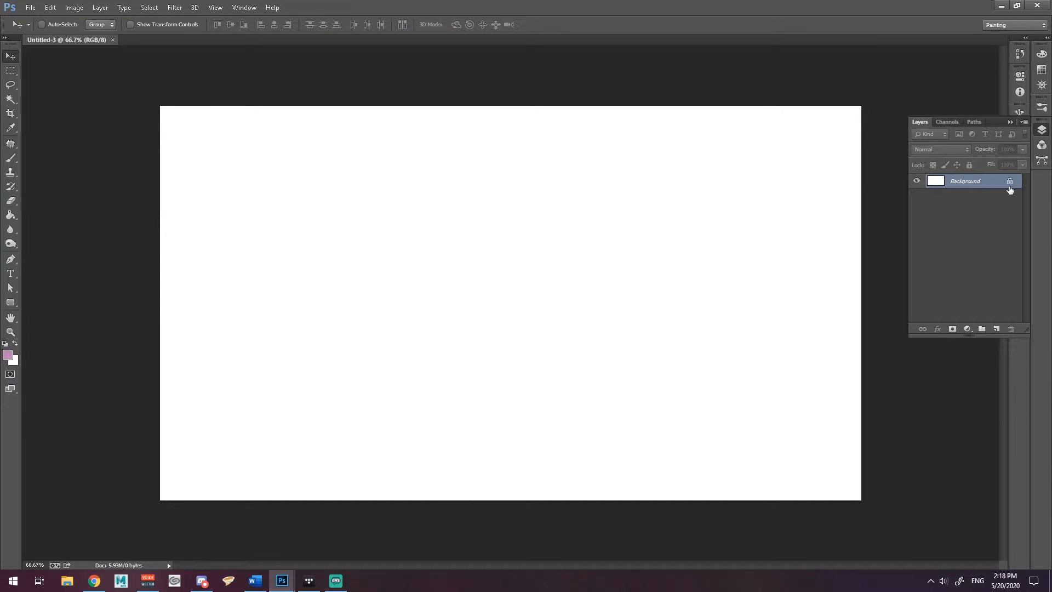
left_click_drag(1010, 185, 1009, 329)
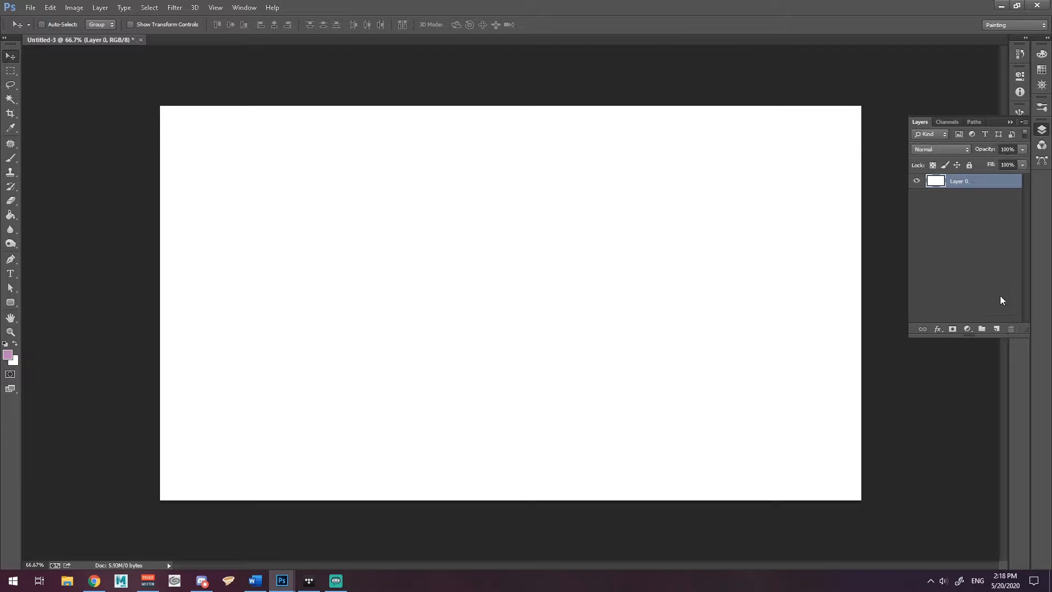
left_click(917, 182)
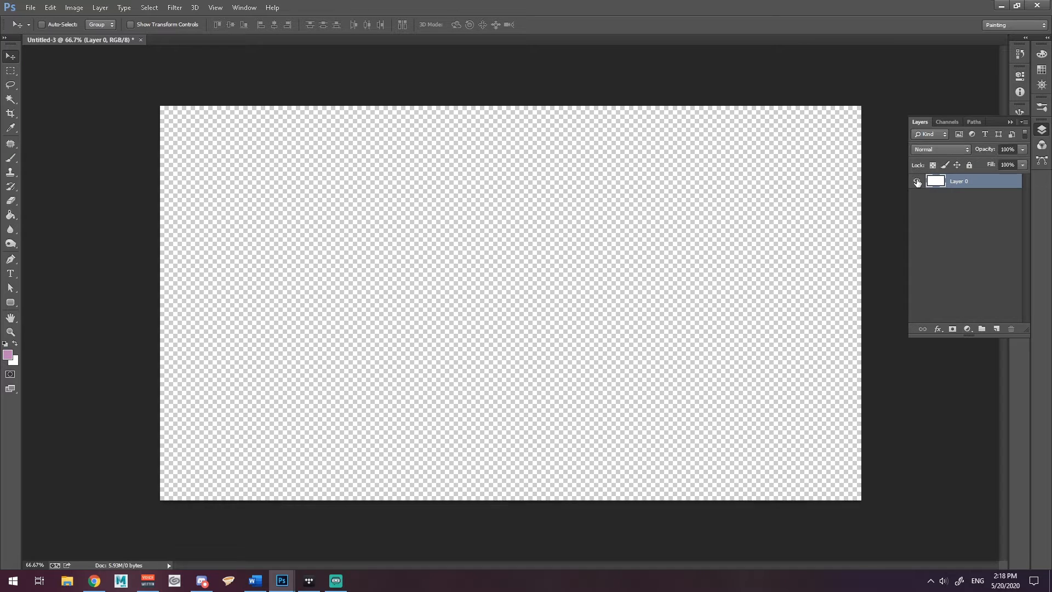
left_click(918, 182)
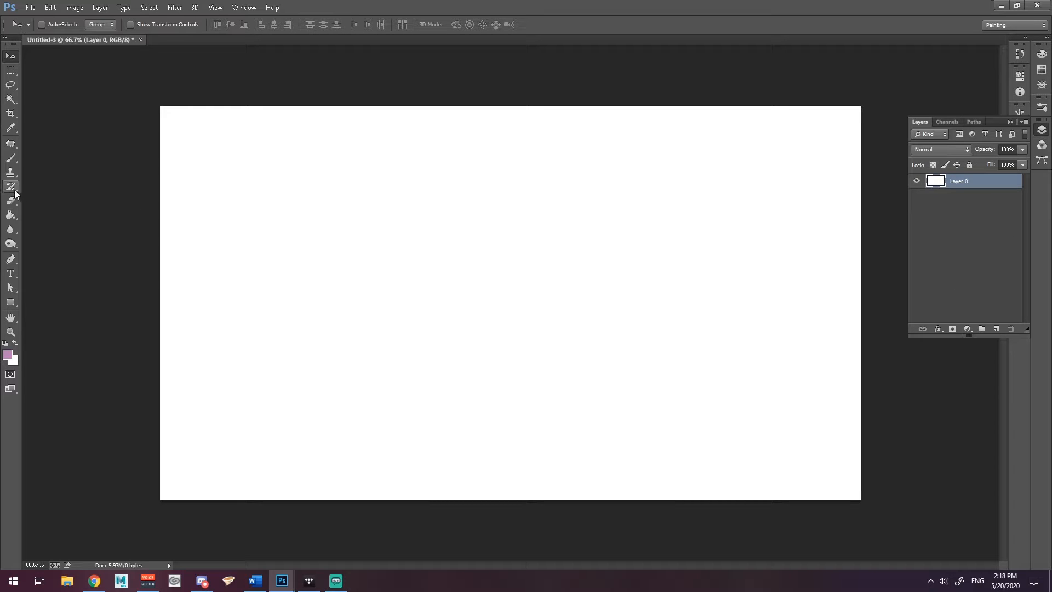
left_click(11, 214)
left_click(406, 267)
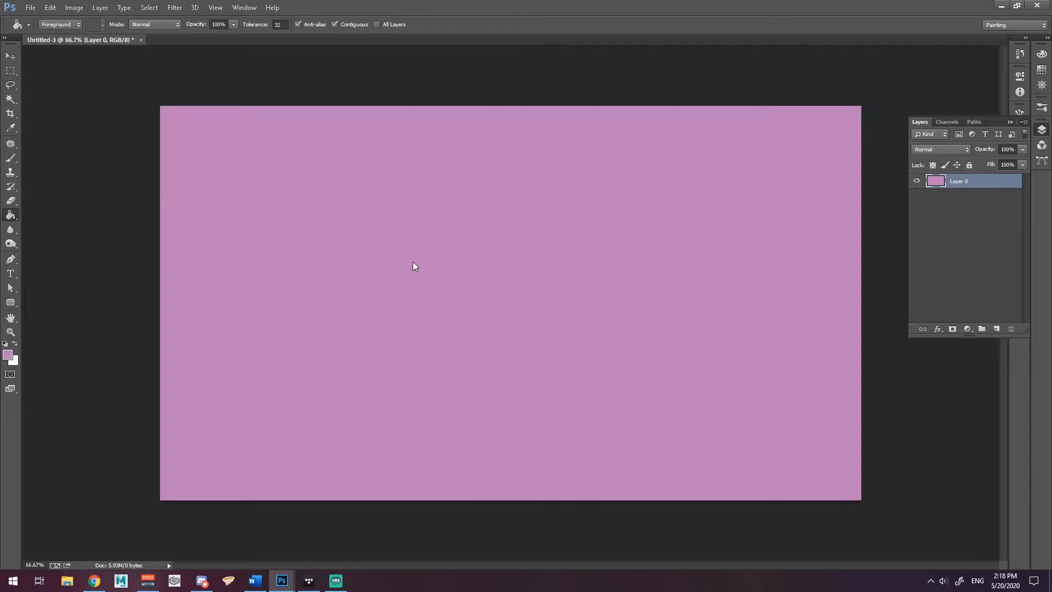
Drag the disk-activity screenshot in as Layer 1, centre it on the pink canvas, and zoom in
left_click(11, 56)
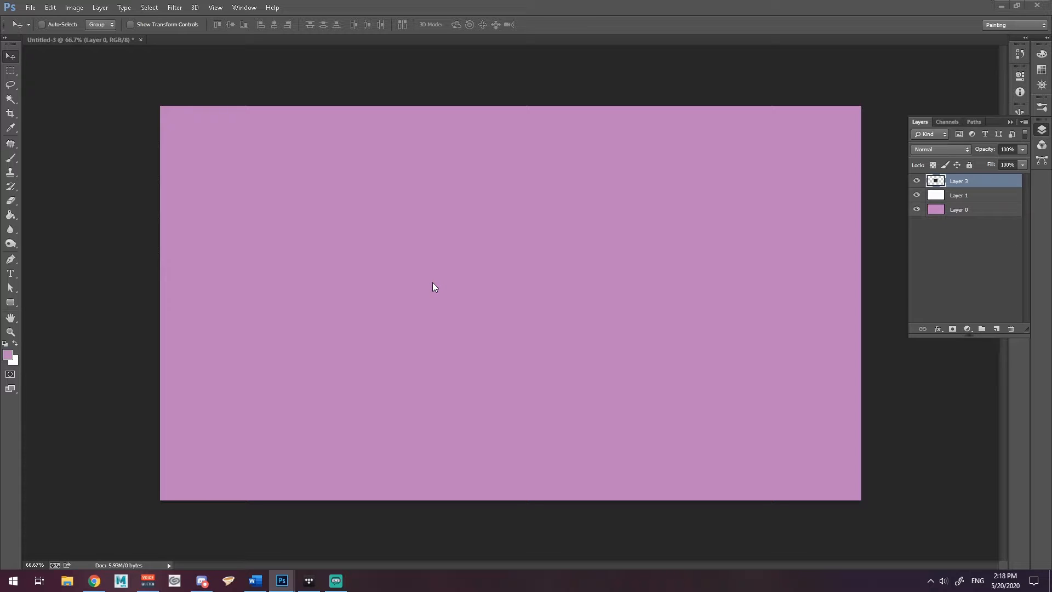
left_click_drag(1051, 317, 550, 318)
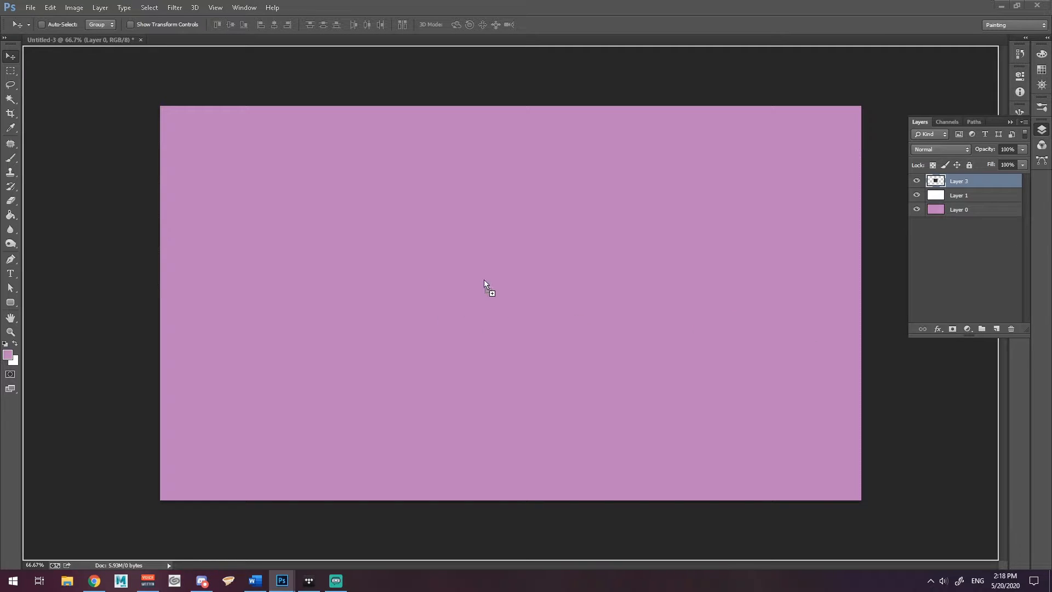
left_click_drag(484, 279, 452, 297)
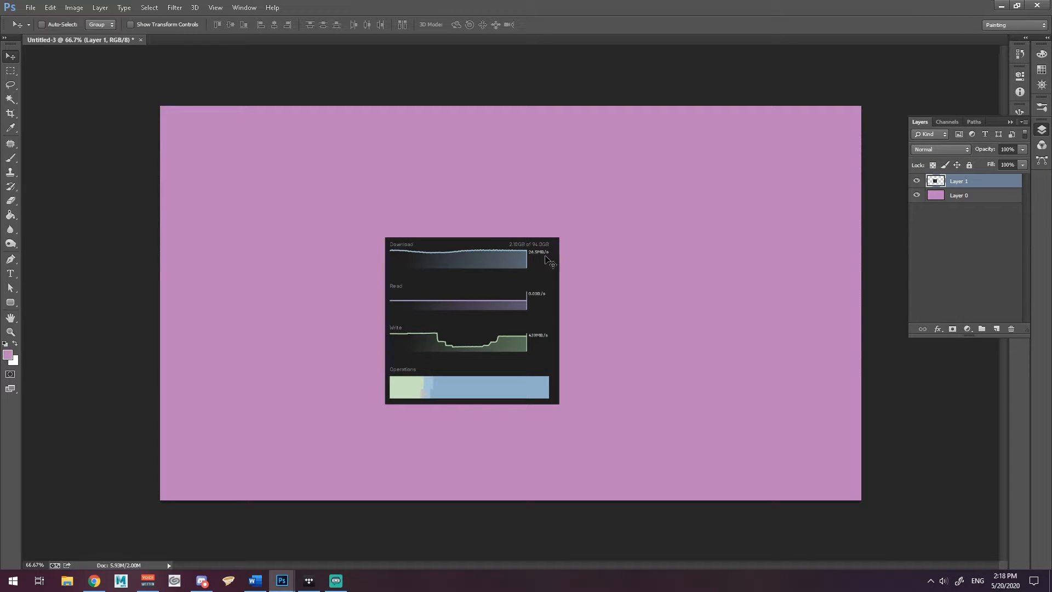
scroll(553, 344, "up", 2)
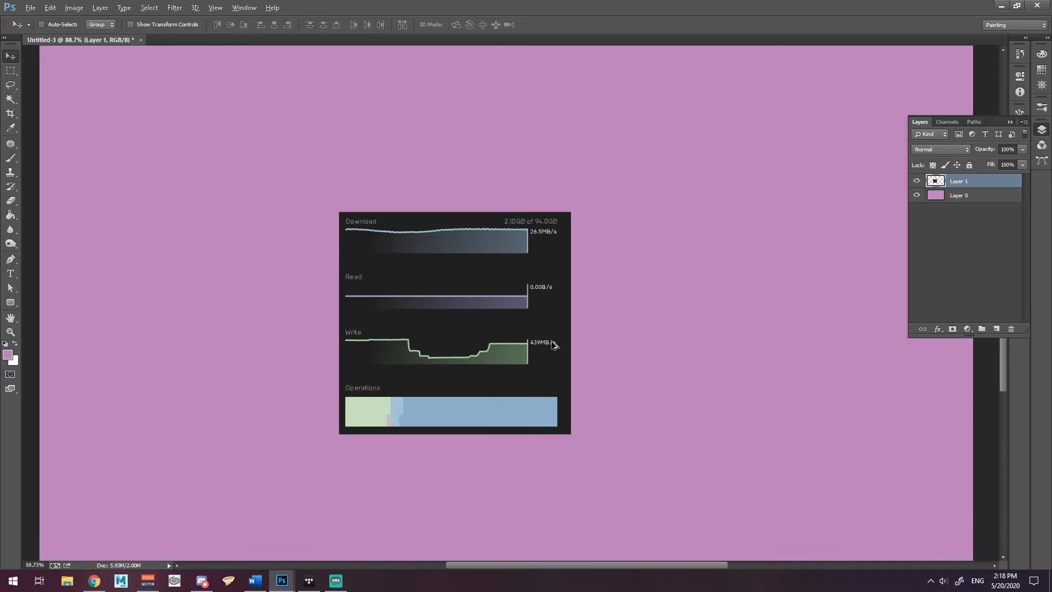
scroll(553, 343, "up", 1)
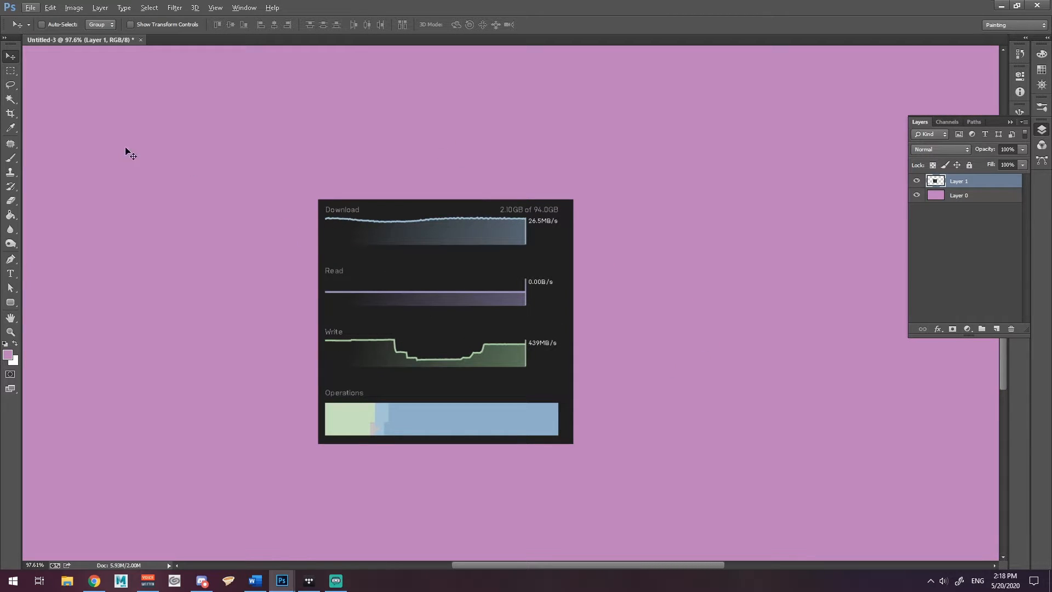
Browse the Spot Healing, Clone and Brush tool variants, then settle on the Patch Tool
left_click(9, 146)
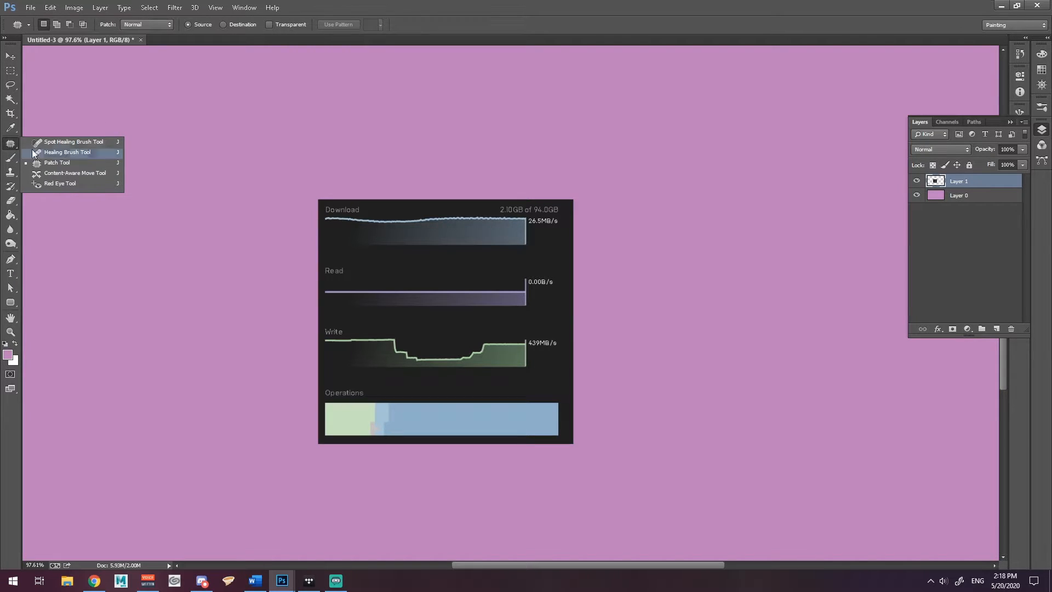
left_click(56, 141)
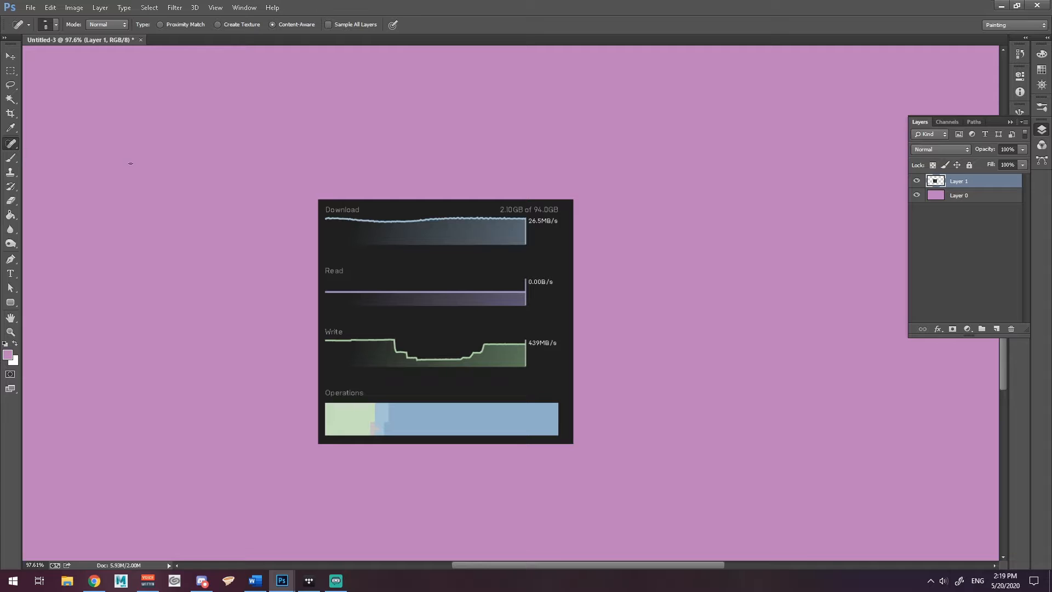
left_click(11, 149)
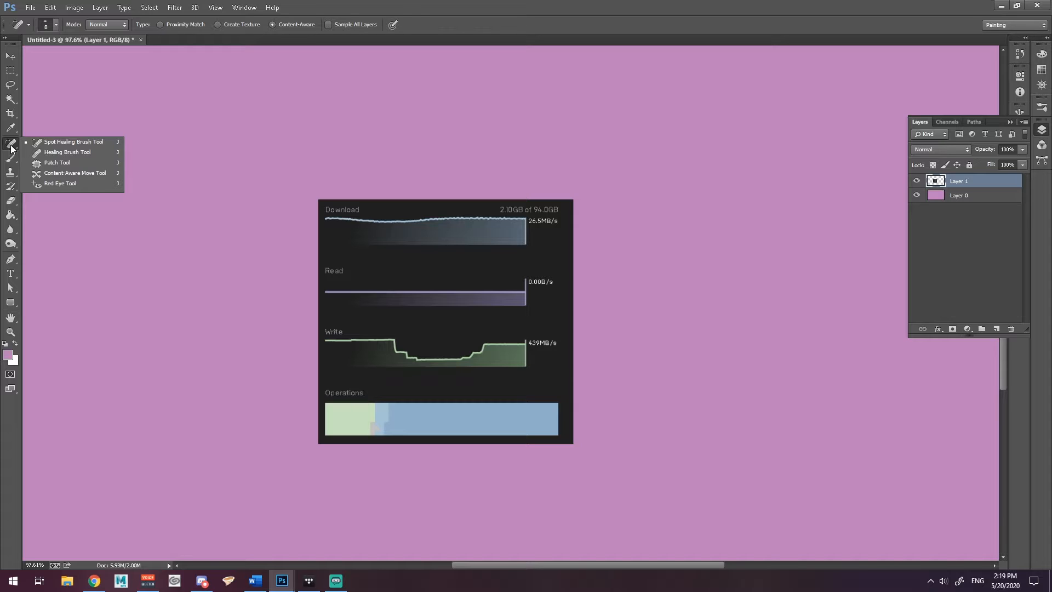
left_click(18, 175)
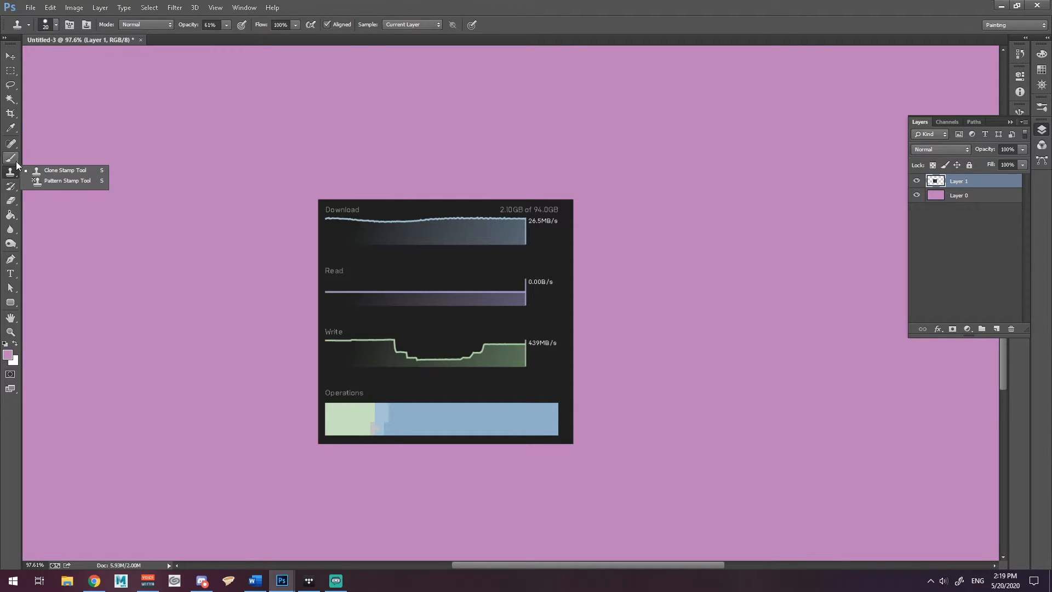
left_click(16, 161)
left_click(13, 146)
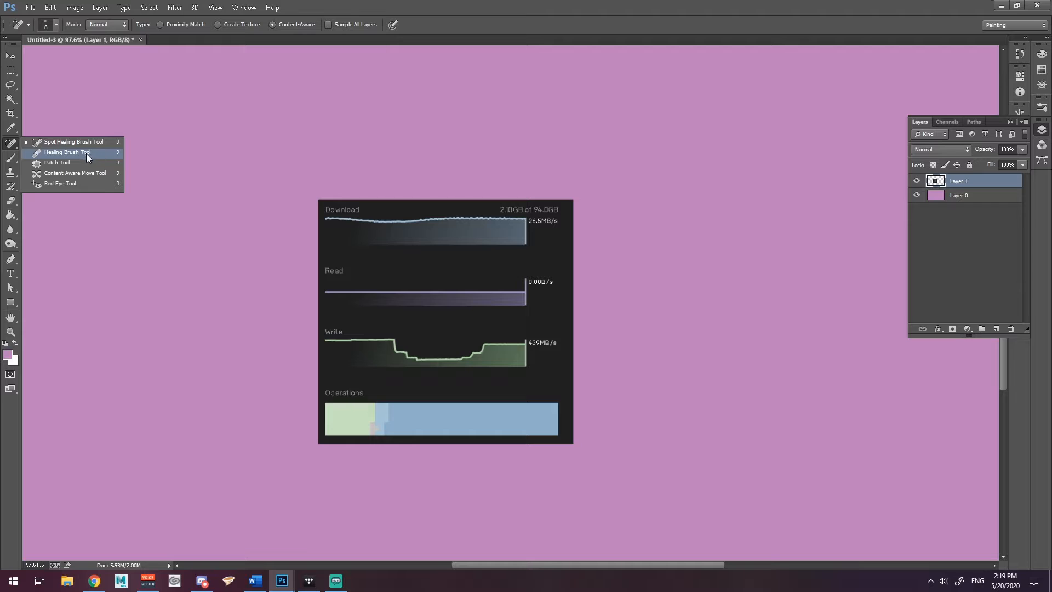
left_click(50, 163)
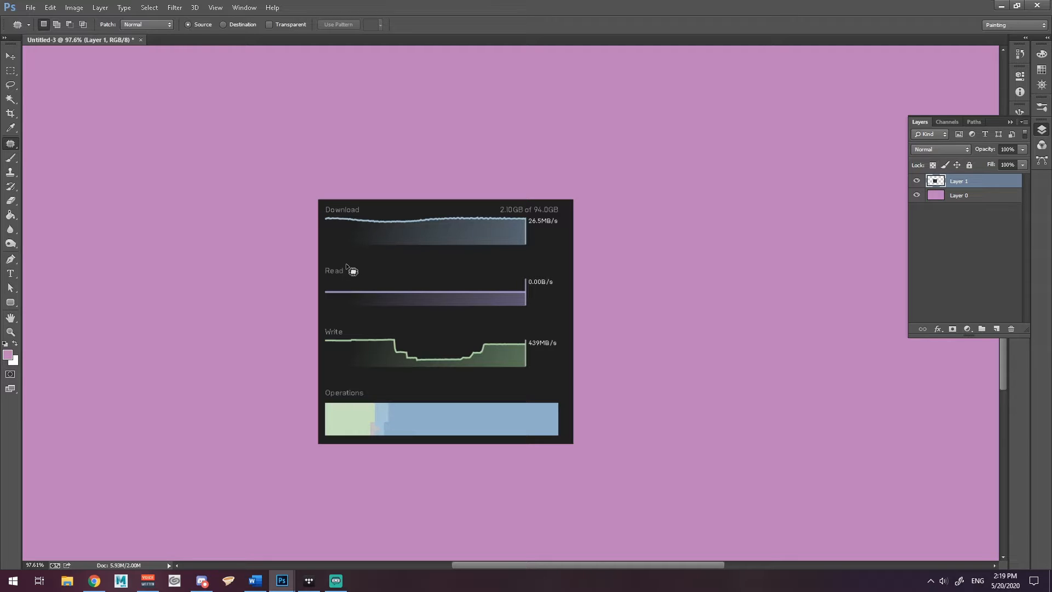
Outline the Read label with the Patch Tool, trial-patch it from the right, then undo that patch
mouse_move(346, 264)
left_mouse_down()
mouse_move(322, 276)
mouse_move(351, 274)
mouse_move(346, 265)
left_mouse_up()
left_click_drag(337, 274, 414, 271)
key("ctrl+z")
left_click_drag(334, 275, 458, 419)
left_click_drag(339, 278, 330, 280)
left_click_drag(298, 273, 324, 252)
left_click_drag(415, 232, 546, 213)
left_click_drag(345, 272, 347, 418)
key("ctrl+z")
left_click_drag(340, 276, 498, 297)
key("ctrl+z")
Patch the Read label with Write-graph content, then outline the Write graph's right end and zoom in
left_click_drag(335, 273, 498, 345)
left_click_drag(335, 273, 485, 356)
left_click_drag(468, 329, 468, 346)
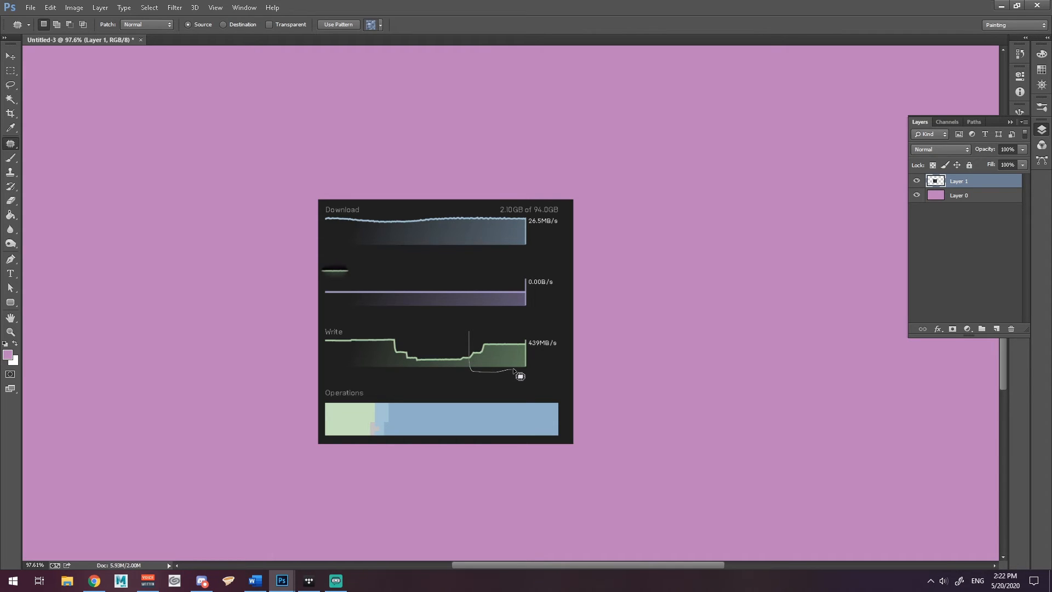
mouse_move(531, 362)
left_mouse_down()
mouse_move(503, 328)
mouse_move(469, 330)
mouse_move(496, 363)
mouse_move(488, 419)
left_mouse_up()
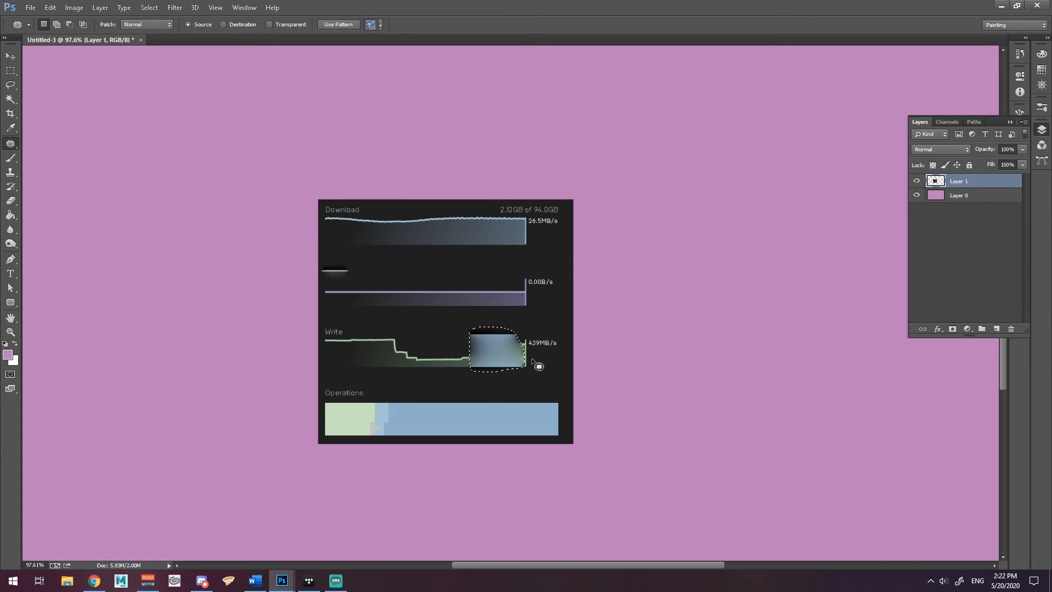
scroll(503, 356, "up", 3, "alt")
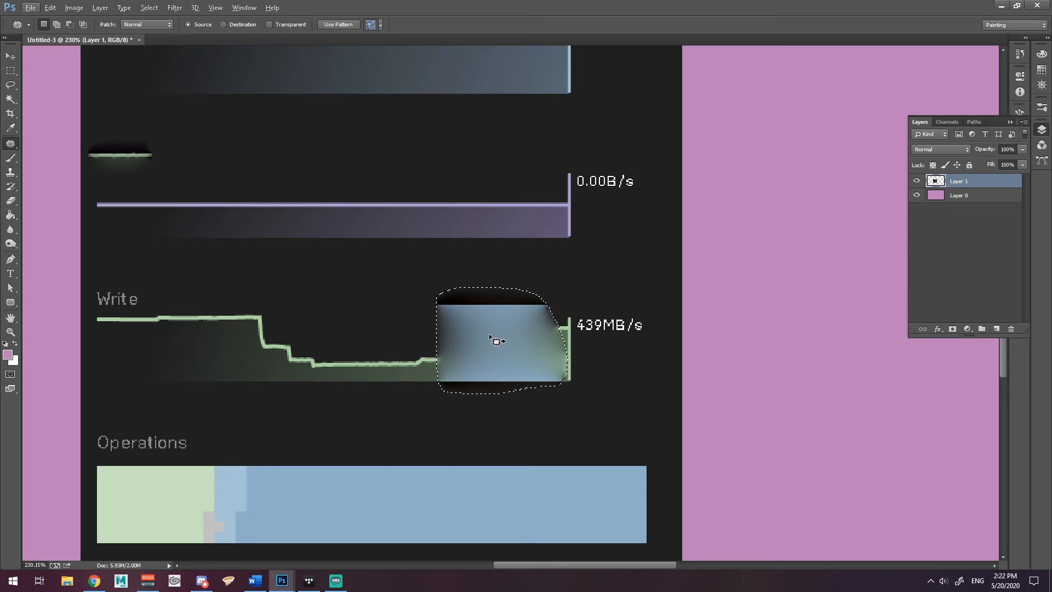
Undo the last patch, zoom out, and patch the Write graph's dip and right portion with nearby content
key("ctrl+z")
scroll(495, 341, "down", 5)
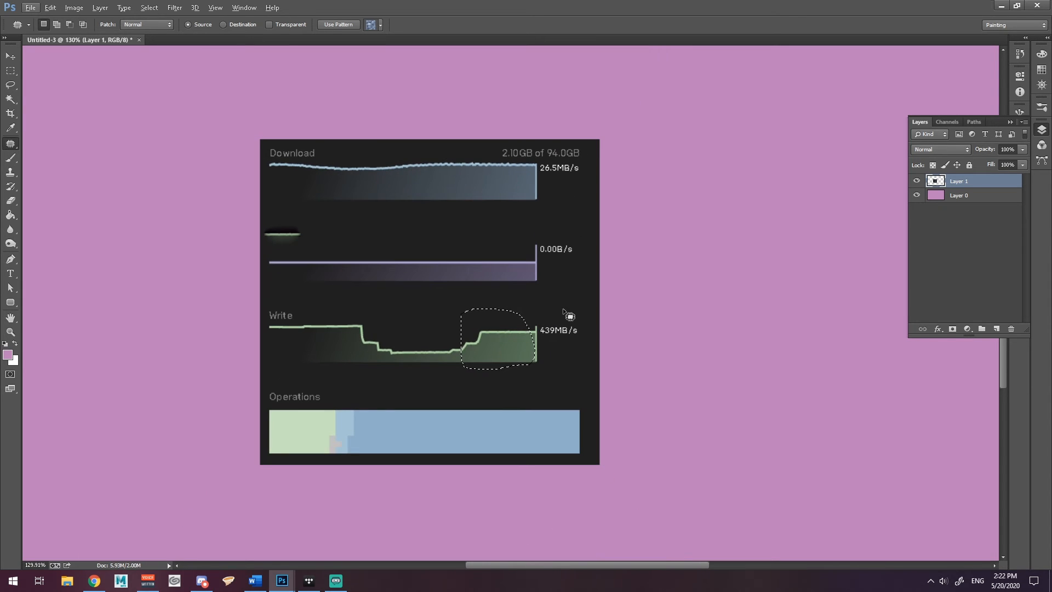
mouse_move(395, 345)
left_mouse_down()
mouse_move(411, 372)
mouse_move(432, 354)
mouse_move(397, 345)
mouse_move(408, 356)
mouse_move(405, 308)
mouse_move(426, 371)
mouse_move(451, 368)
mouse_move(459, 354)
mouse_move(430, 338)
mouse_move(444, 314)
left_mouse_up()
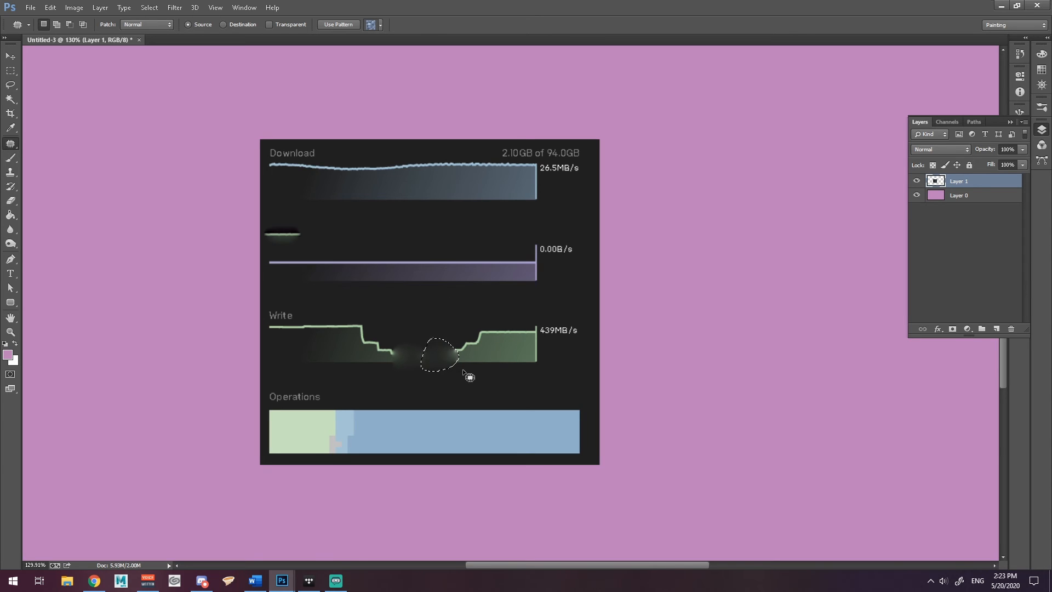
left_click_drag(444, 364, 502, 369)
mouse_move(435, 379)
left_mouse_down()
mouse_move(545, 364)
mouse_move(537, 318)
mouse_move(455, 329)
mouse_move(443, 378)
mouse_move(478, 350)
mouse_move(396, 314)
left_mouse_up()
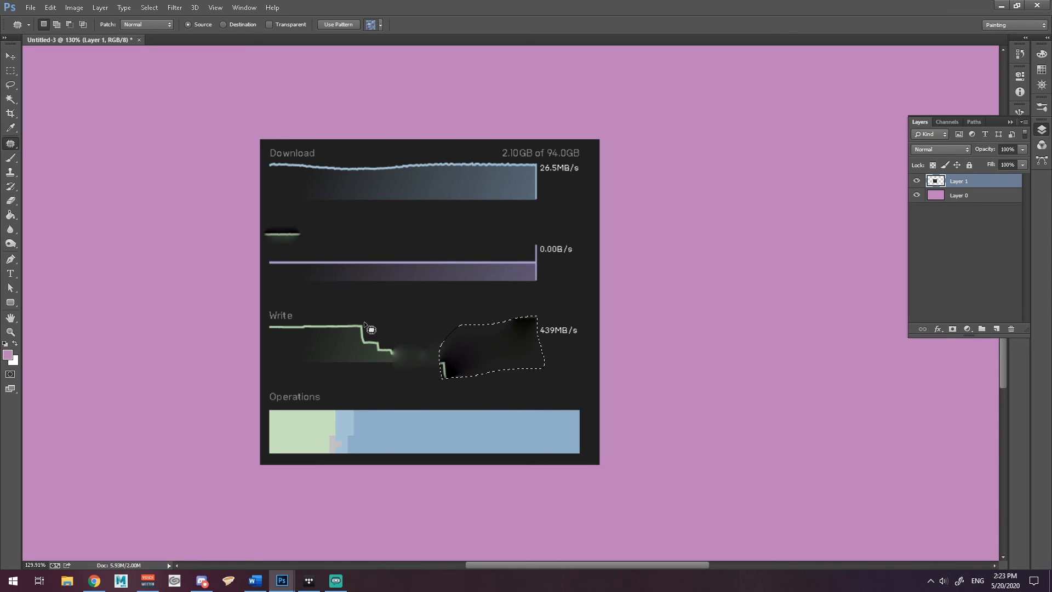
Trial-patch the whole Write graph, revert it with Ctrl+Alt+Z, then outline the Write label for patching
left_click_drag(267, 305, 543, 314)
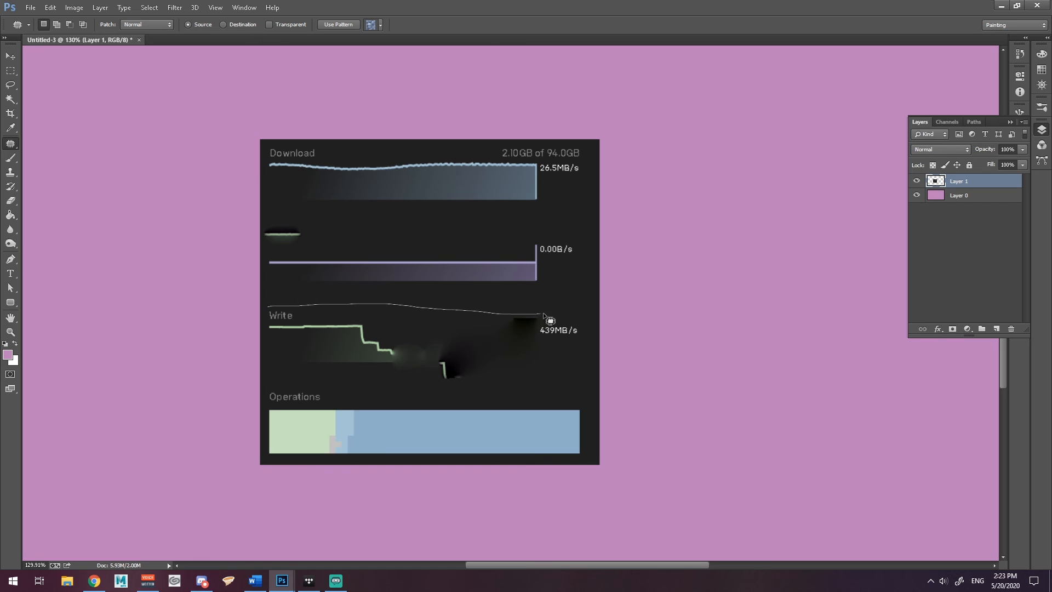
left_click_drag(569, 380, 409, 388)
mouse_move(298, 369)
left_mouse_down()
mouse_move(260, 360)
mouse_move(269, 310)
left_mouse_up()
left_click_drag(334, 336, 334, 266)
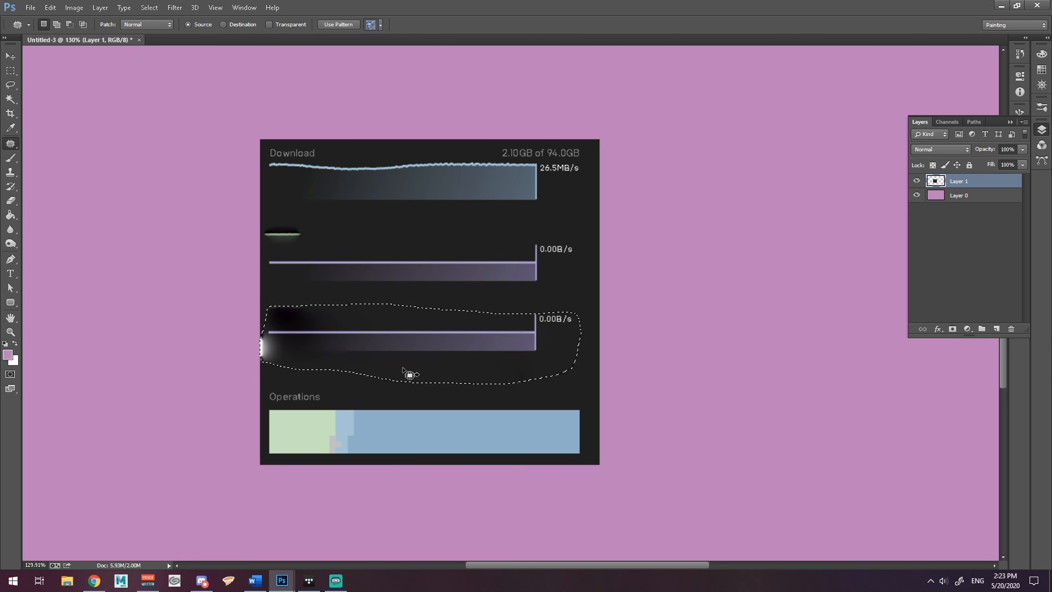
key("ctrl+d")
key("ctrl+alt+z")
key("ctrl+alt+z")
key("ctrl+alt+z")
key("ctrl+alt+z")
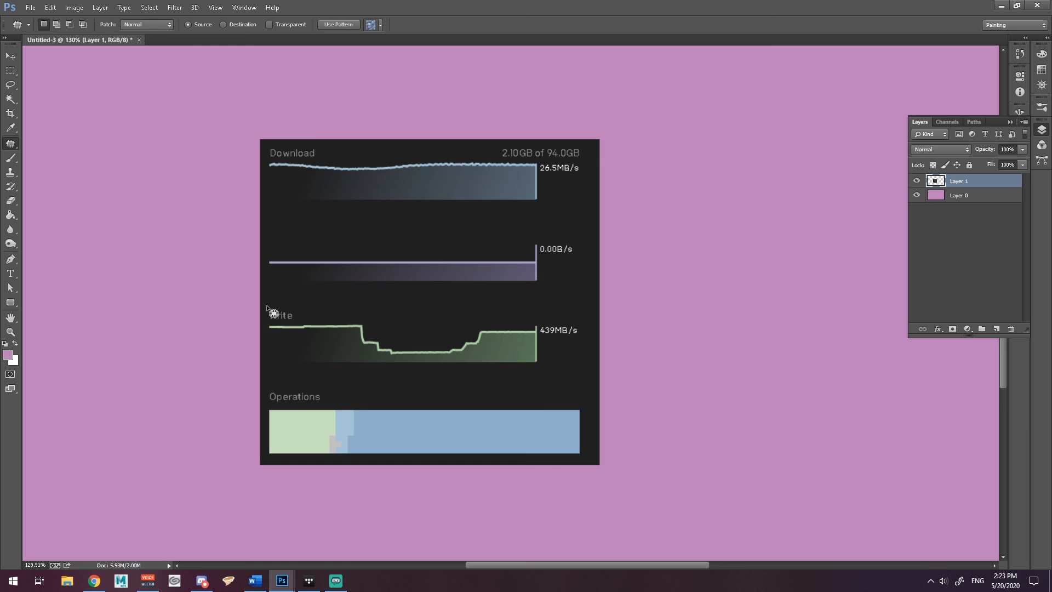
mouse_move(277, 326)
left_mouse_down()
mouse_move(296, 329)
mouse_move(293, 310)
mouse_move(278, 315)
mouse_move(306, 305)
left_mouse_up()
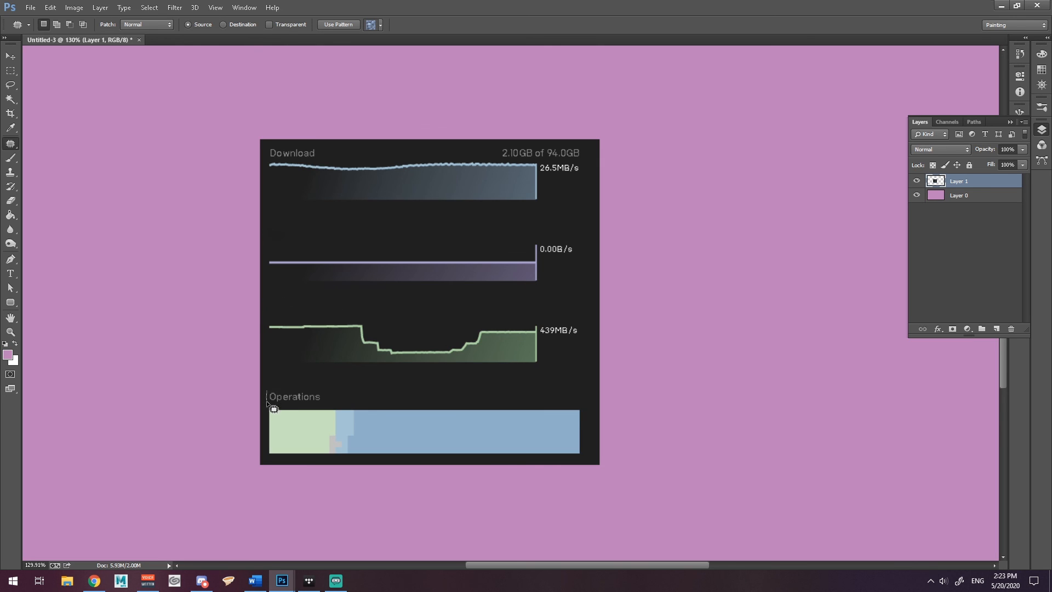